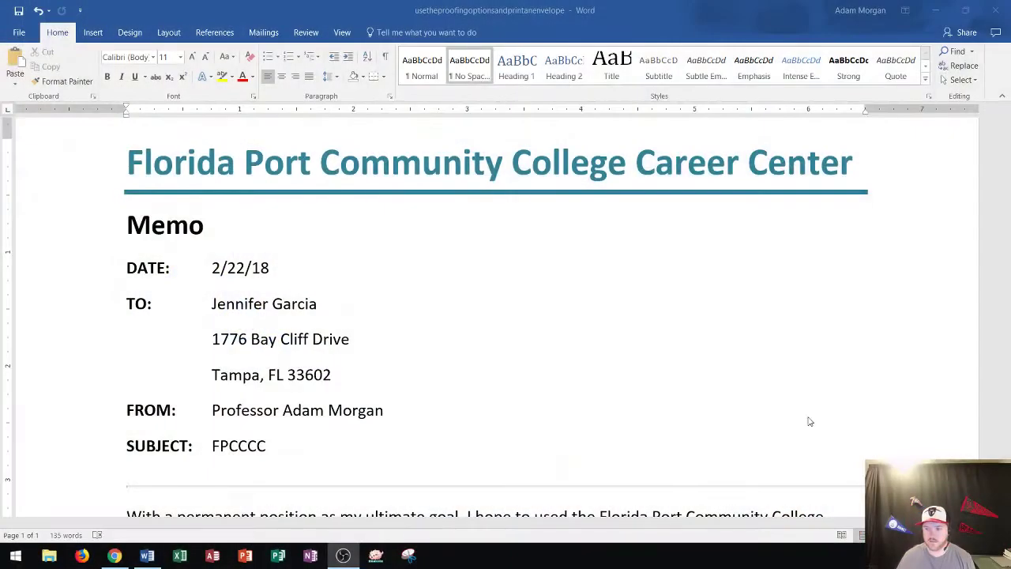
- Glance at the spelling checker and F7 grammar check, close both, then show the Review tools
scroll(438, 242, down, 1)
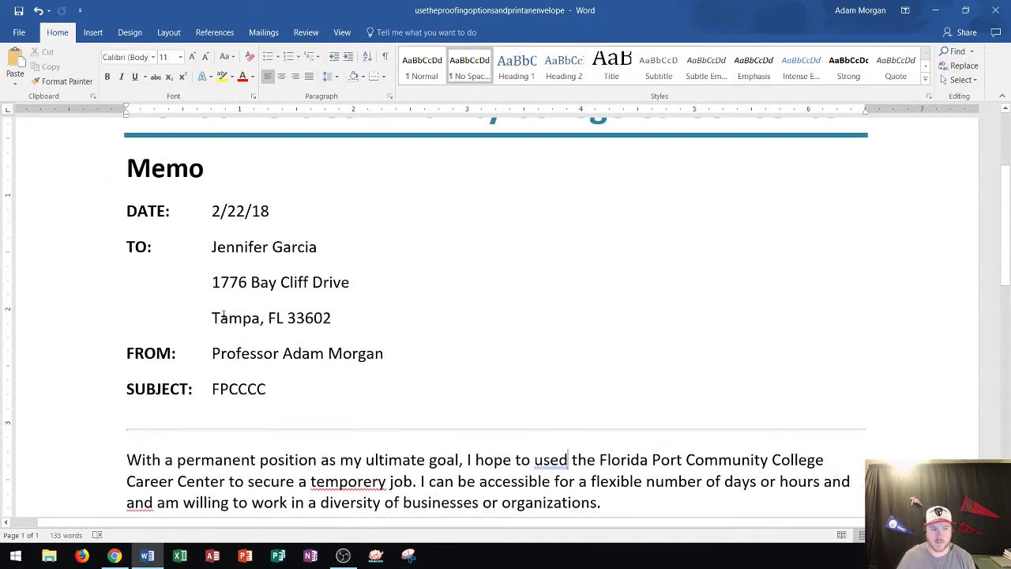
scroll(289, 252, down, 4)
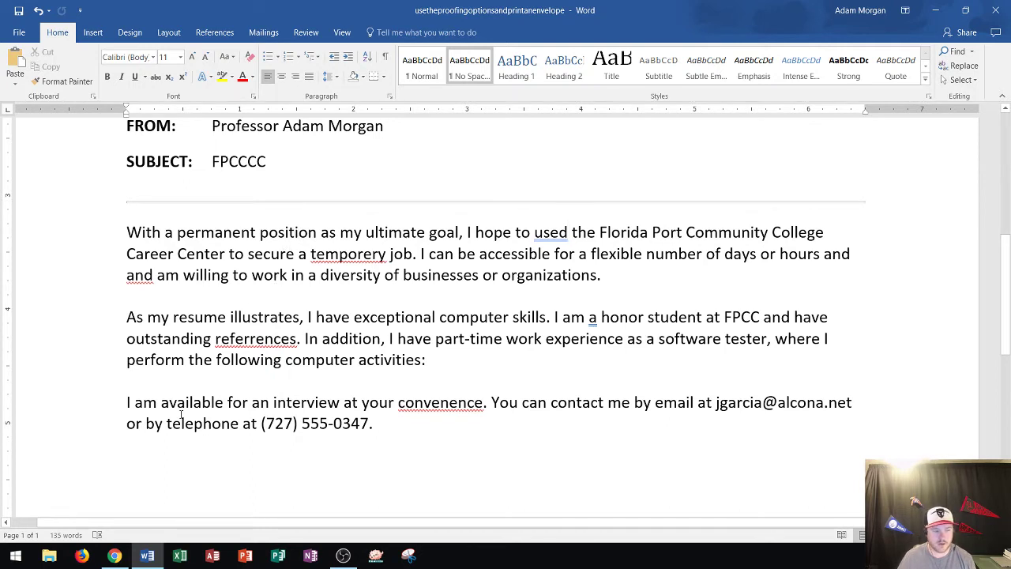
click(98, 536)
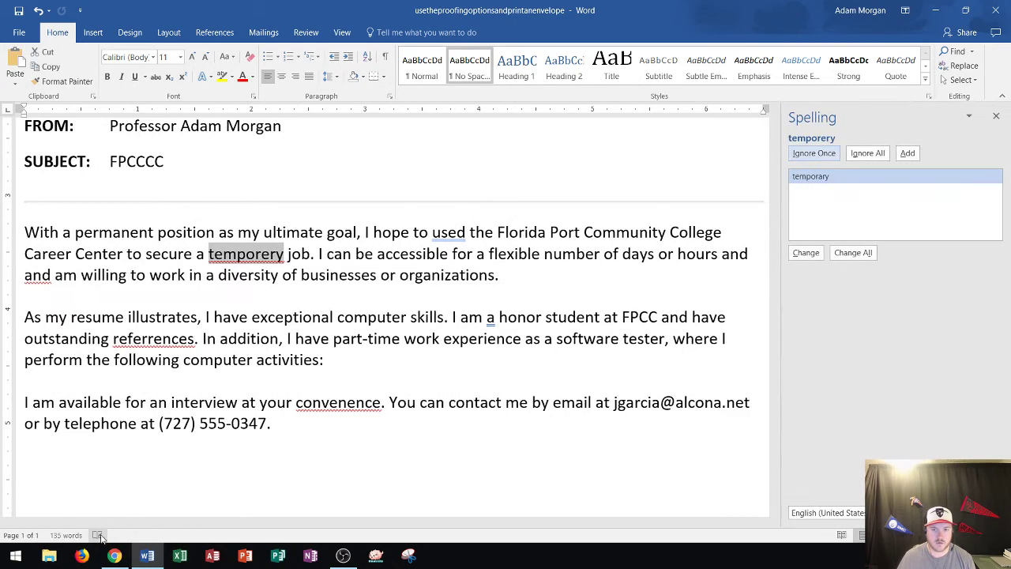
click(996, 117)
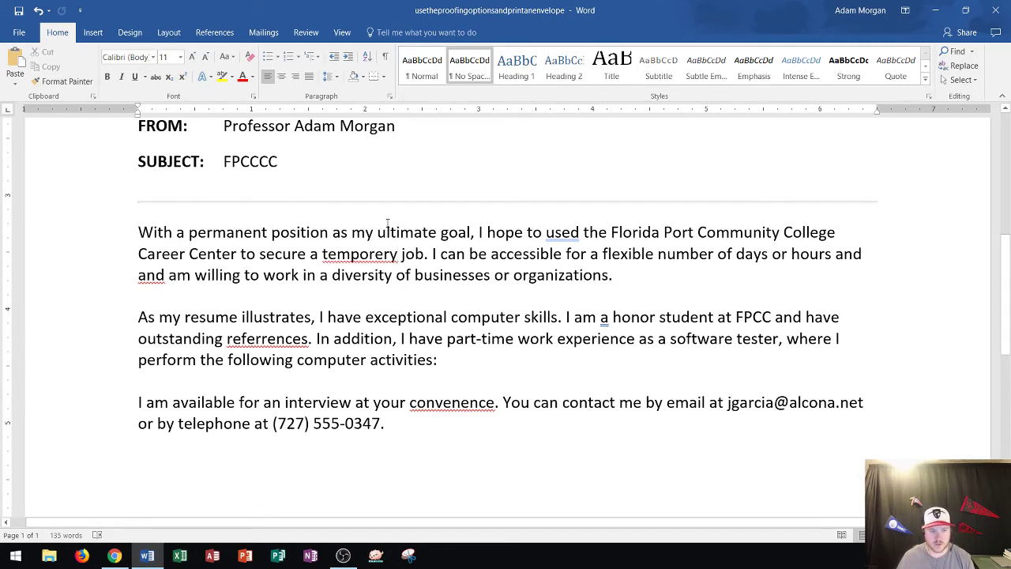
key(F7)
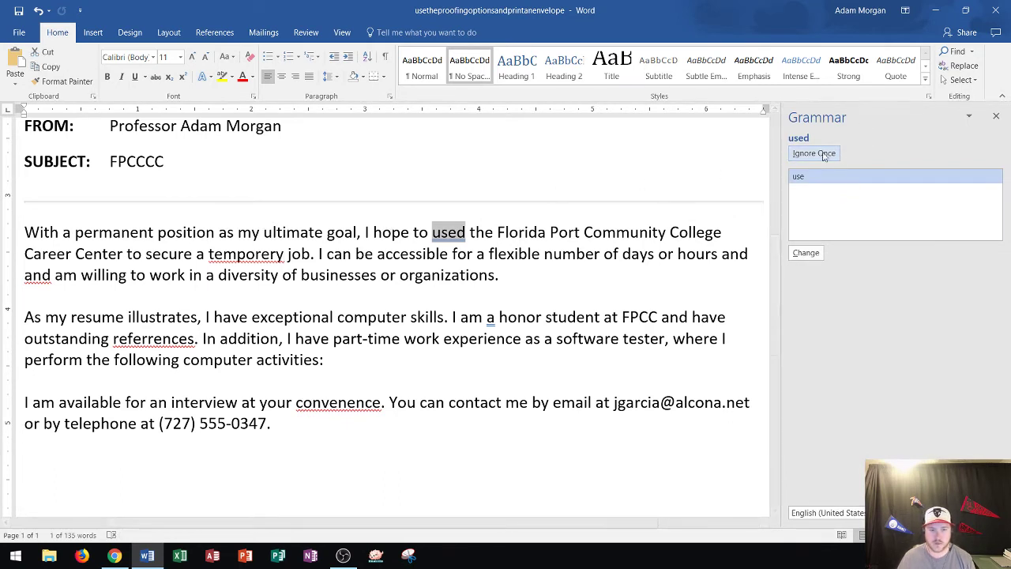
click(997, 117)
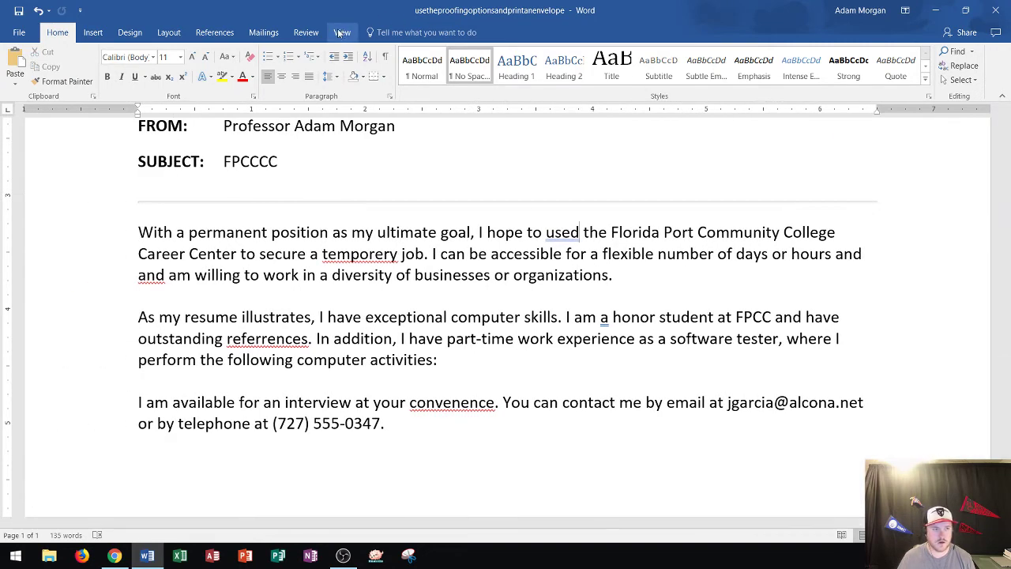
click(307, 33)
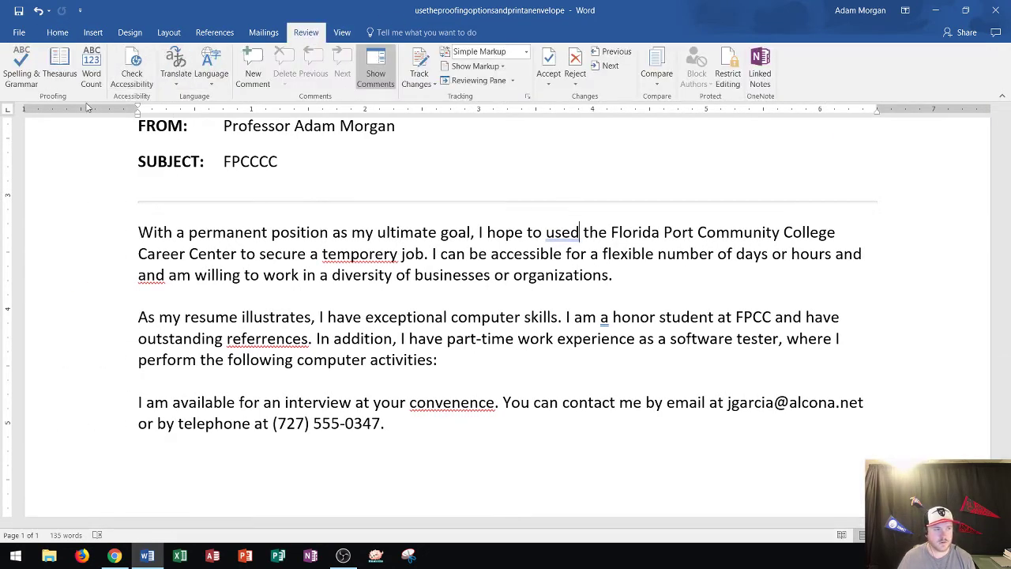
- Run Spelling & Grammar: temporery→temporary, used→use, ultimate goal→goal, delete the repeated 'and'
click(26, 79)
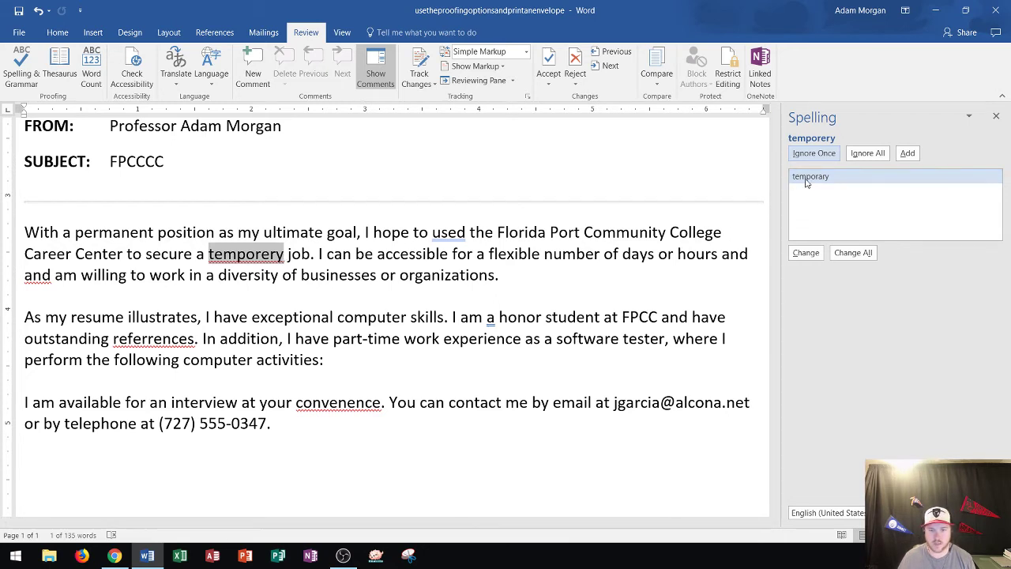
click(806, 256)
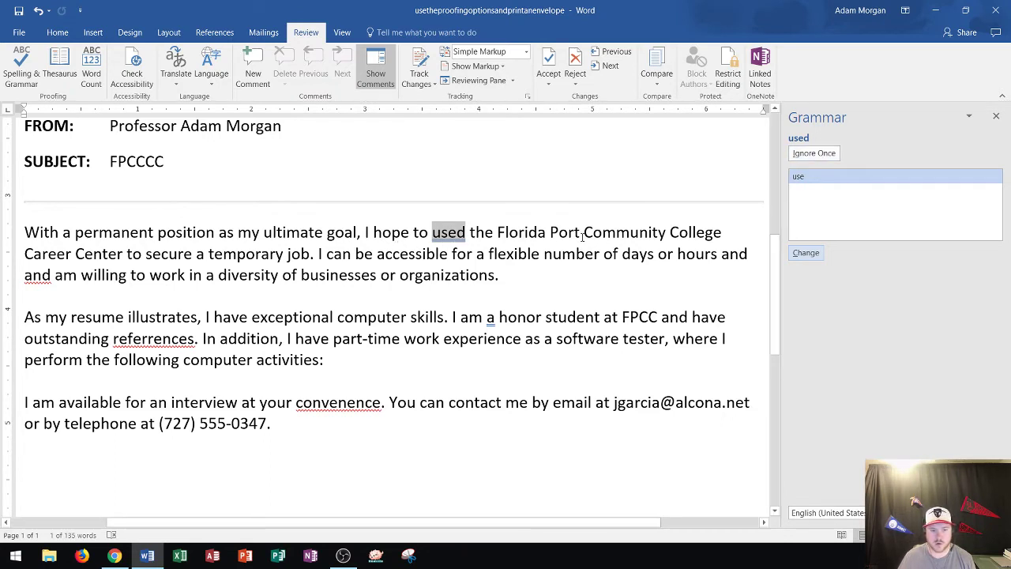
click(818, 177)
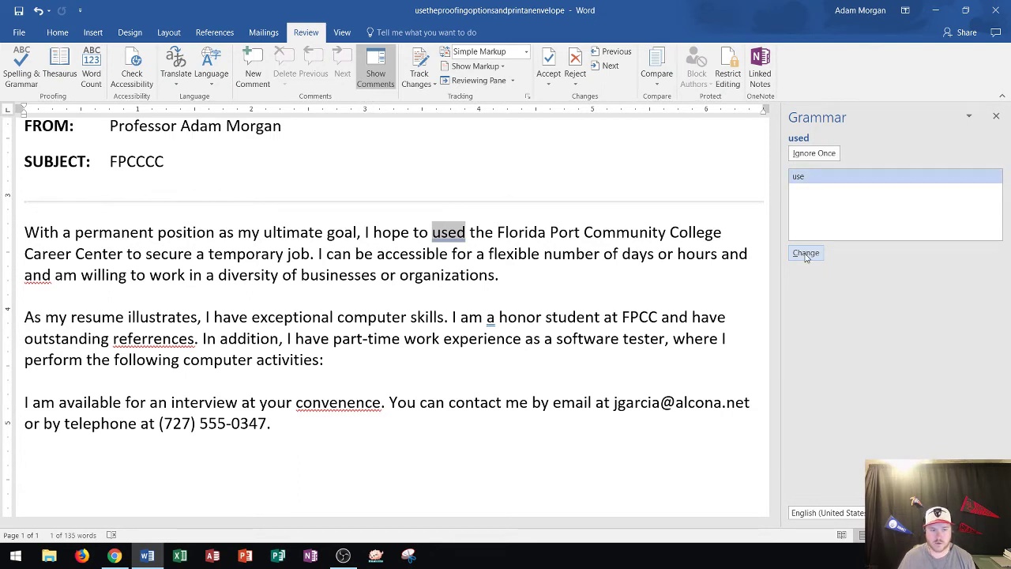
click(805, 253)
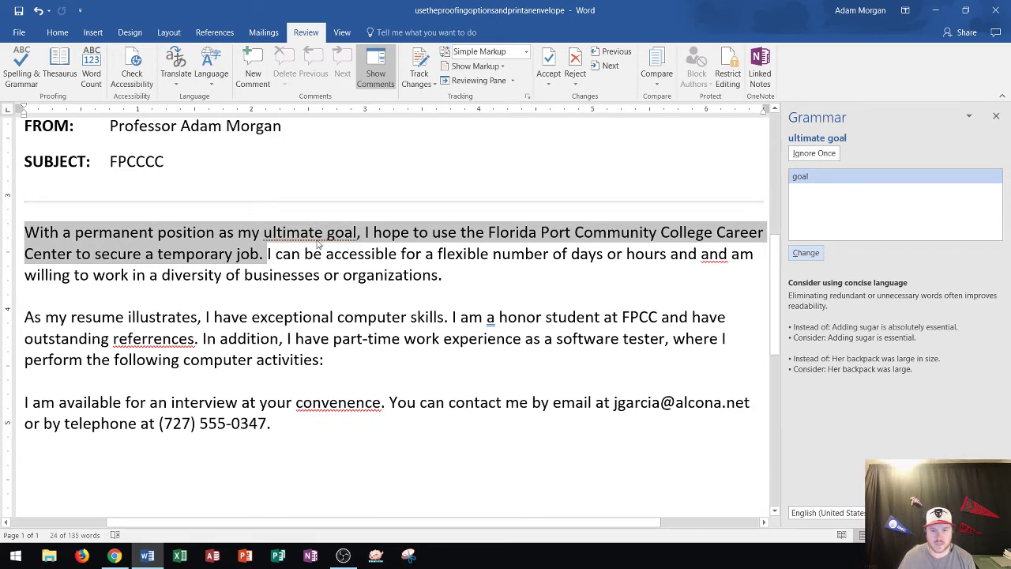
click(806, 254)
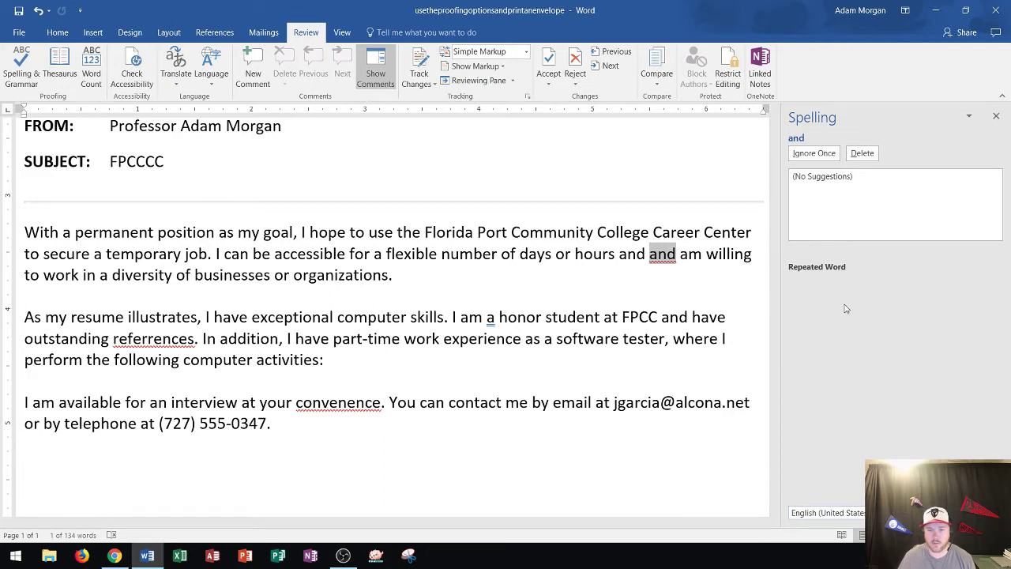
click(862, 153)
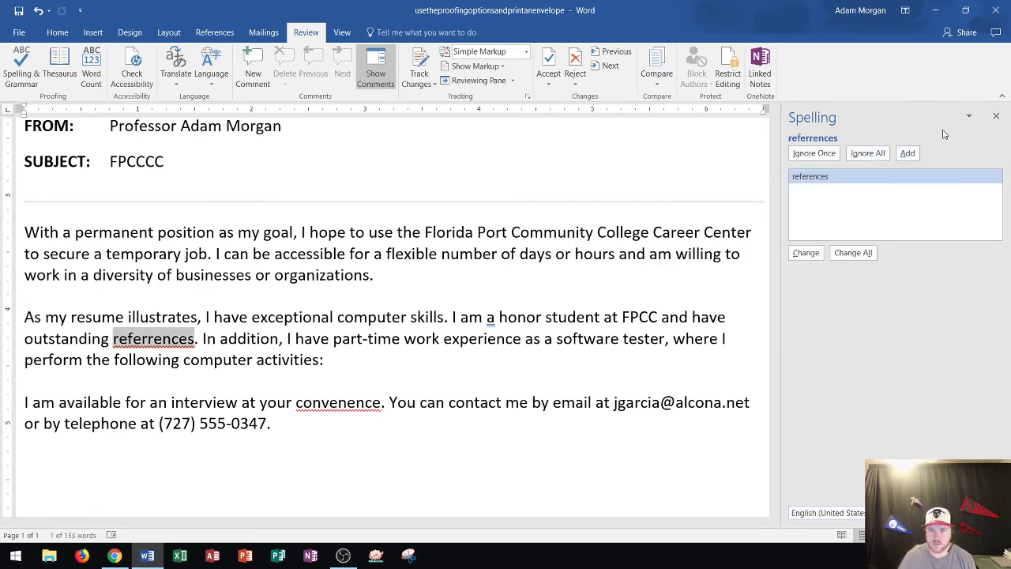
click(996, 117)
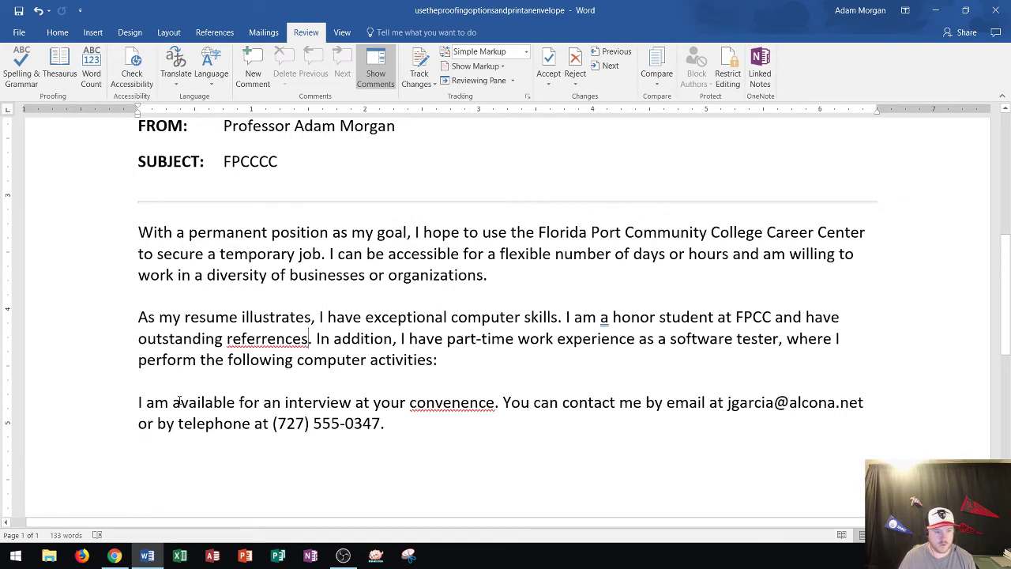
- Correct 'referrences' to 'references' and 'convenence' to 'convenience', then select 'convenience'
right_click(276, 338)
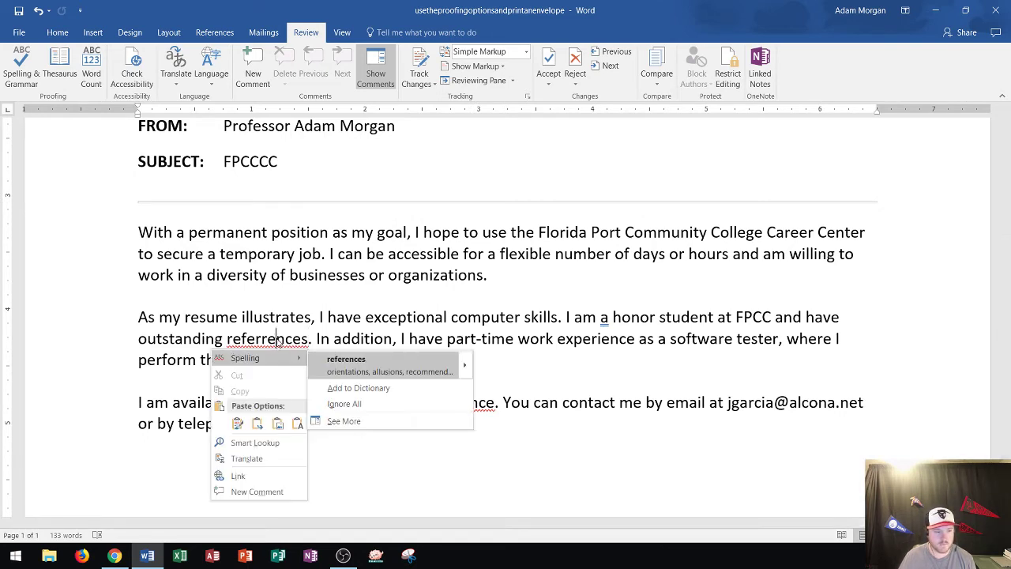
click(388, 369)
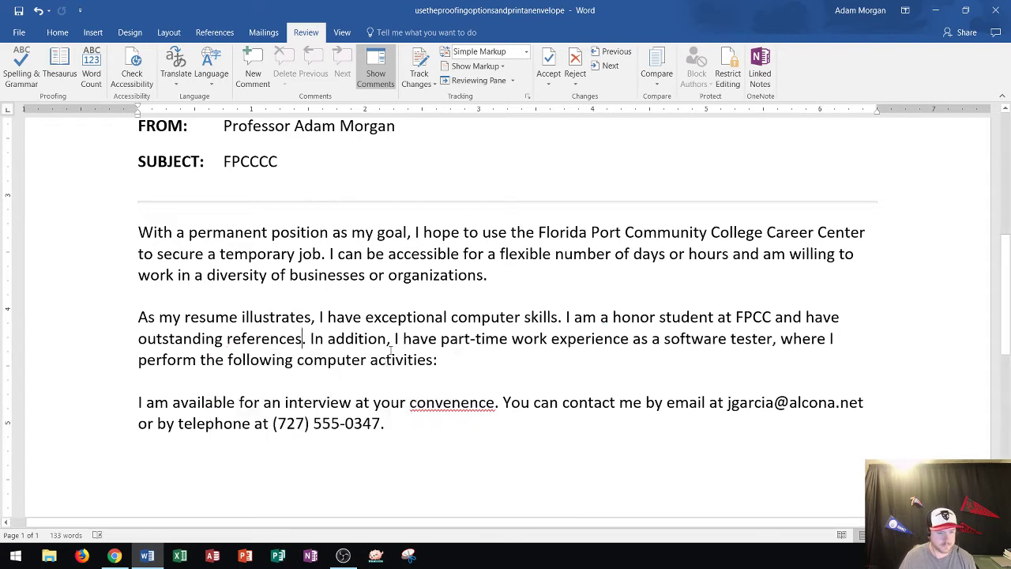
right_click(453, 404)
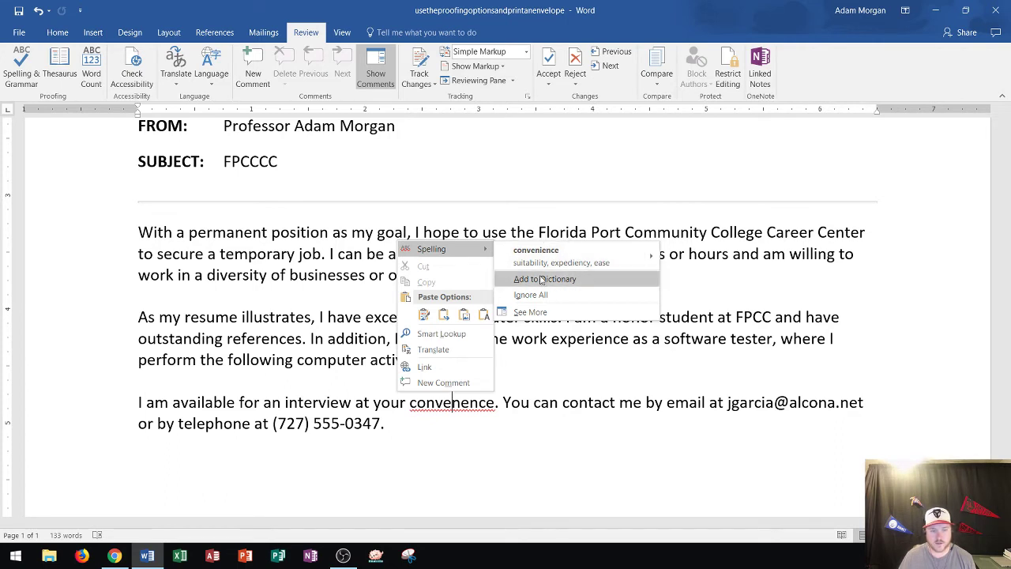
click(586, 258)
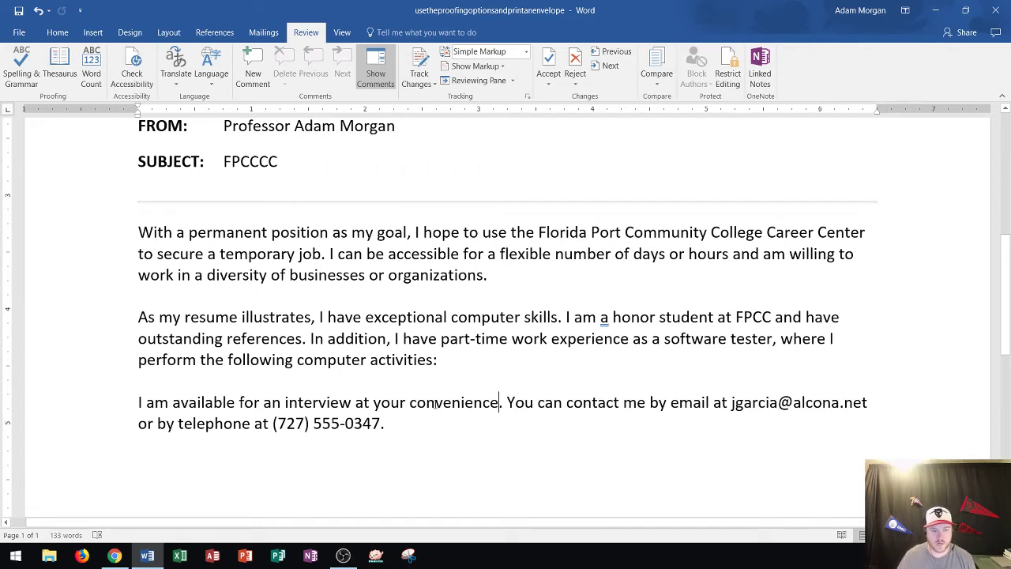
double_click(435, 402)
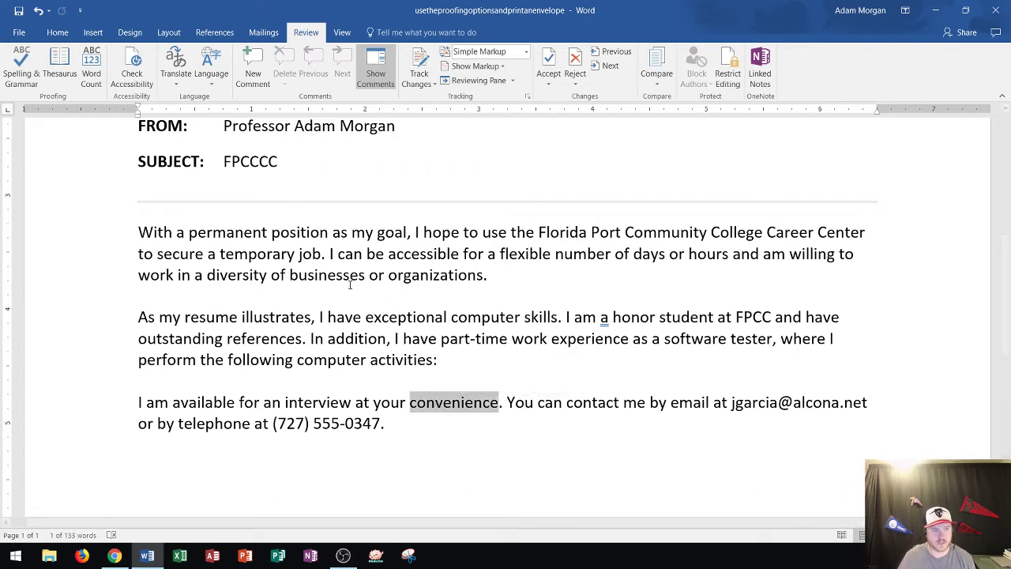
- Use the Thesaurus to replace 'convenience' with 'suitability'
click(63, 71)
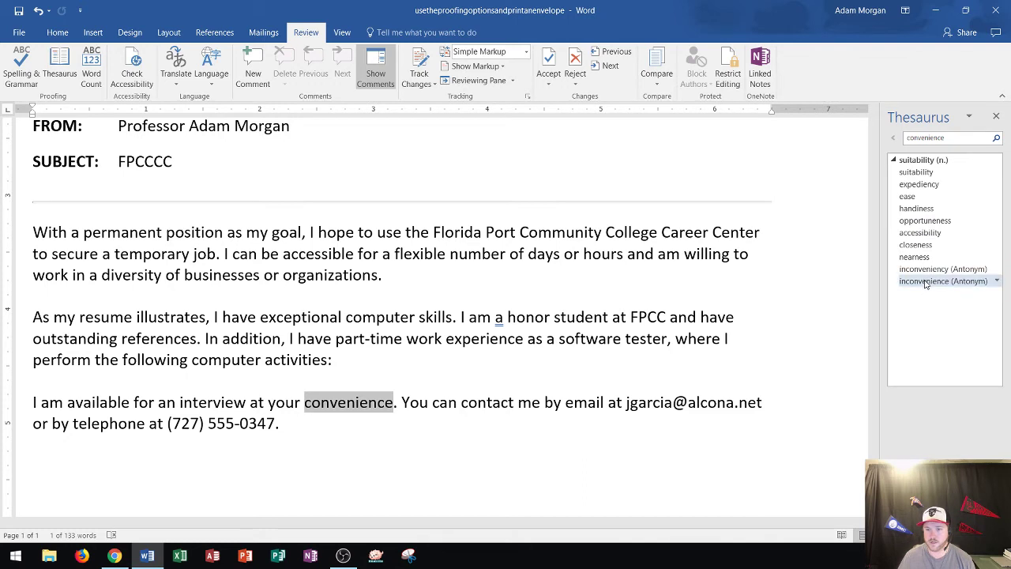
click(937, 174)
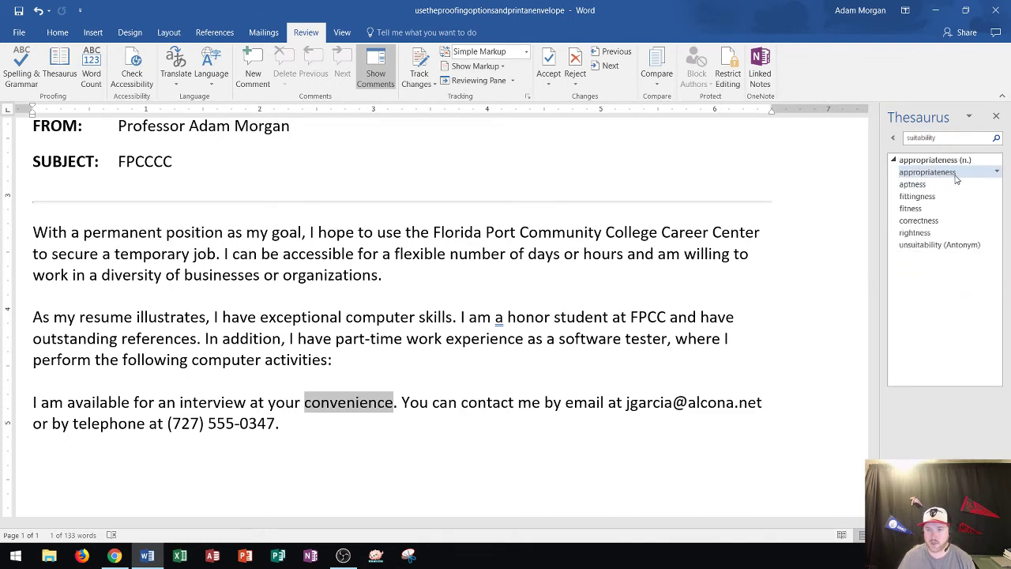
click(956, 178)
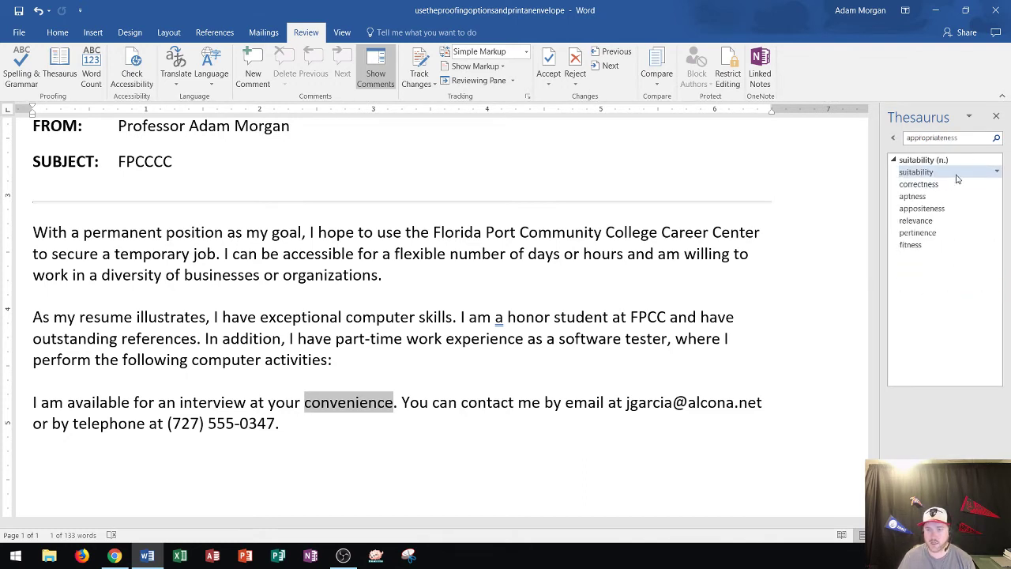
click(998, 173)
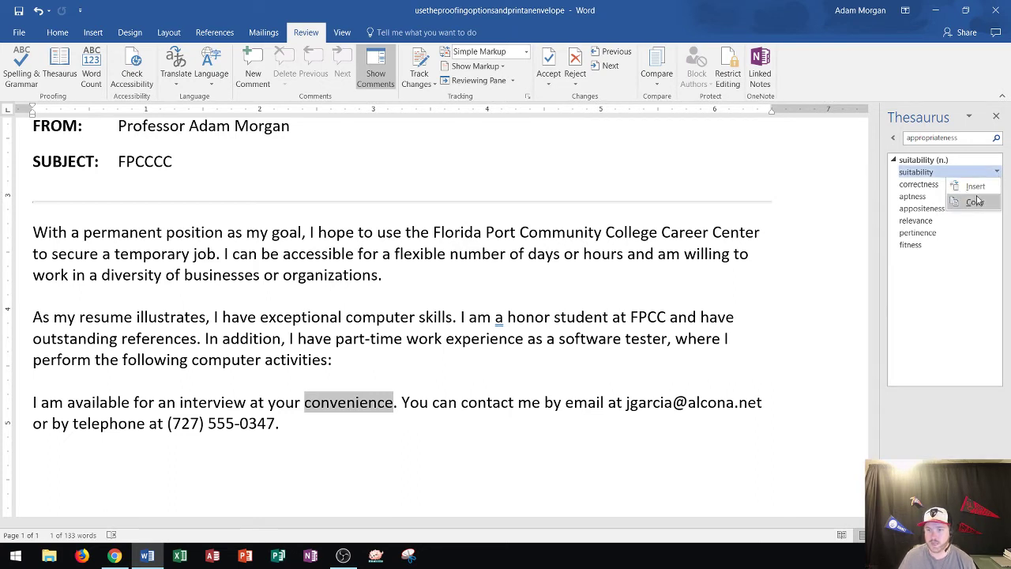
click(969, 189)
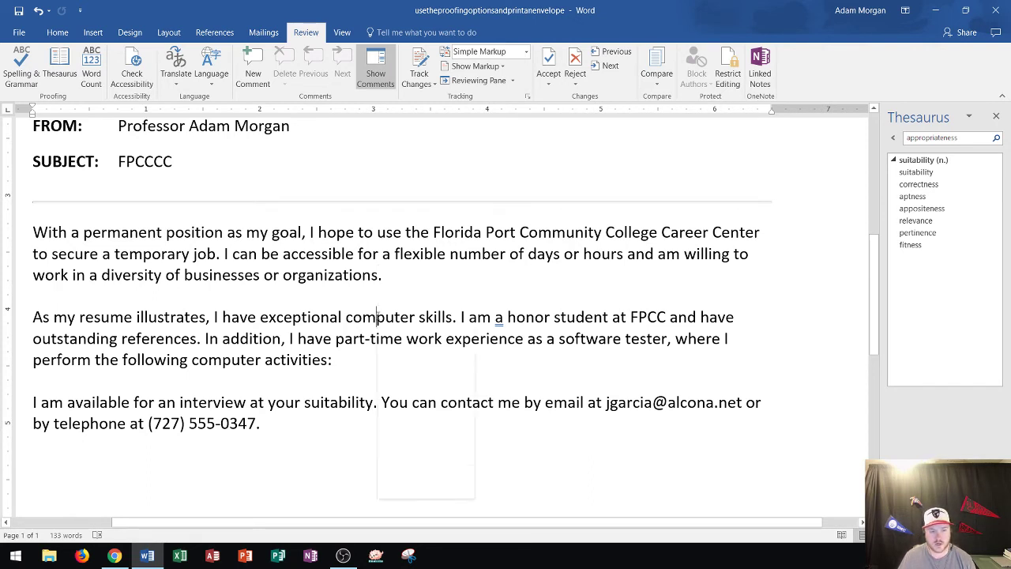
- Replace 'computer' with the synonym 'processor'
right_click(378, 317)
mouse_move(465, 447)
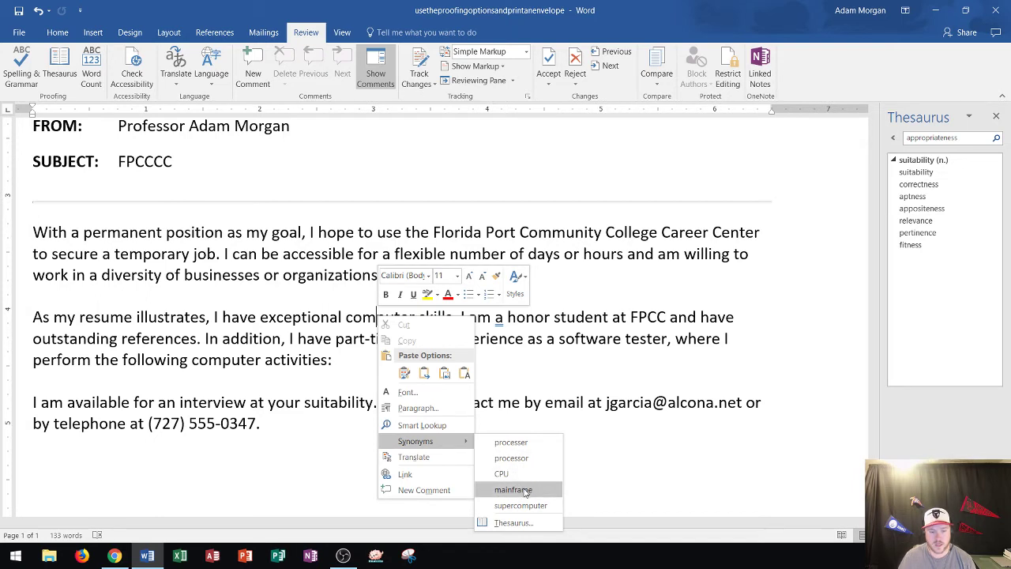
click(511, 458)
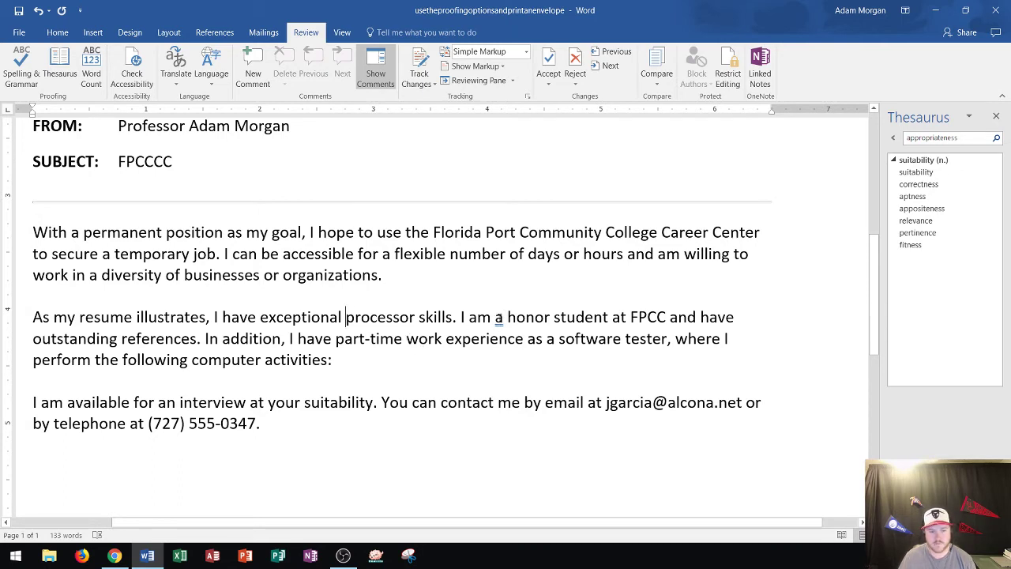
- Change 'a honor' to 'an honor' and close the Thesaurus pane
right_click(498, 319)
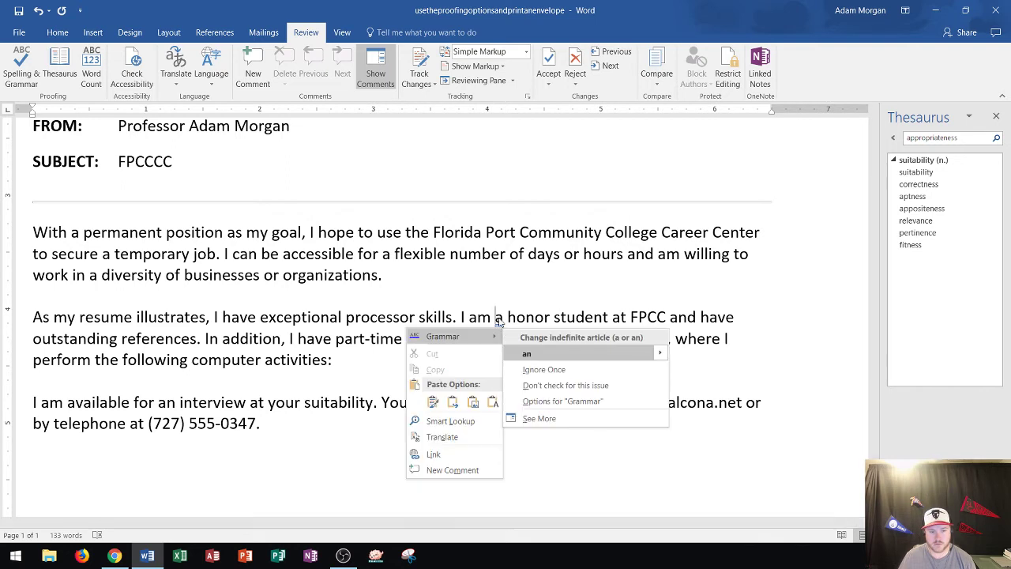
click(542, 354)
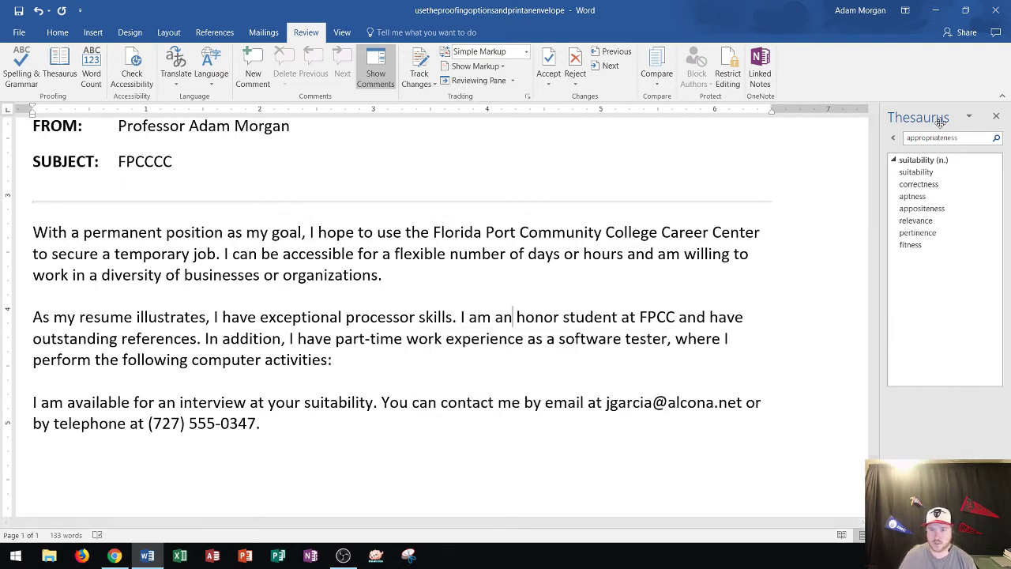
click(995, 116)
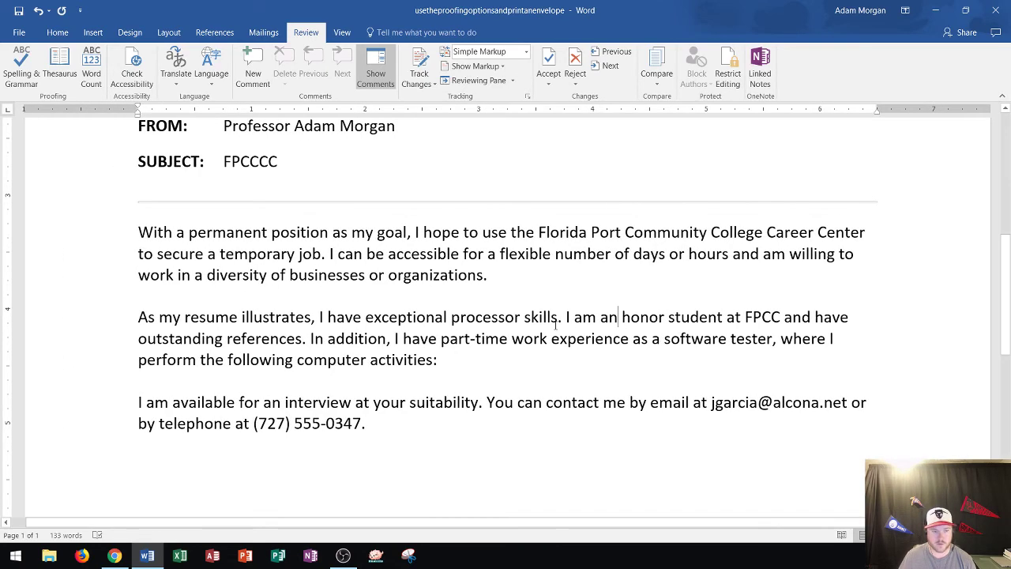
- Select the recipient's name and address lines at the top and show the Mailings tools
scroll(458, 327, up, 5)
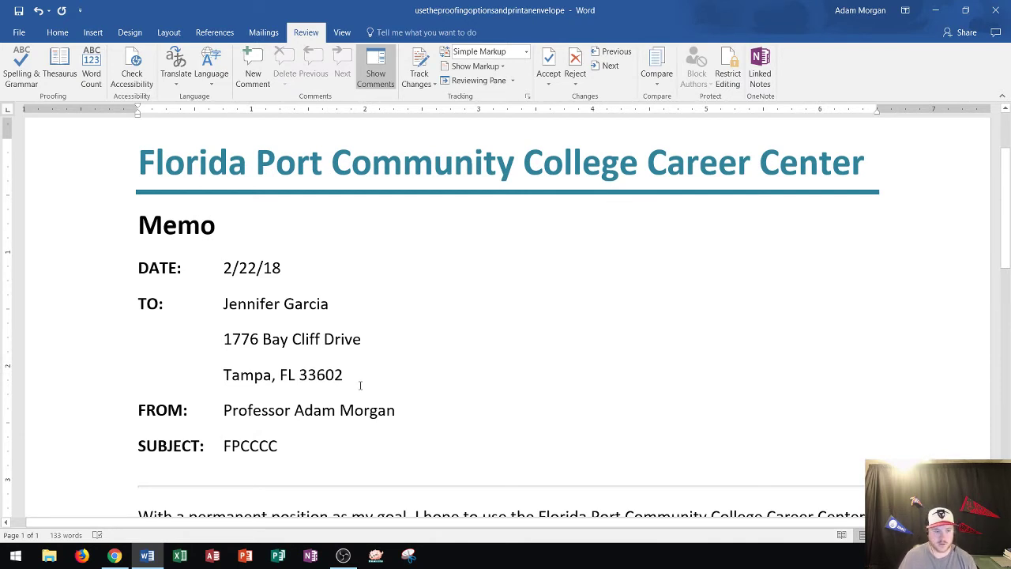
drag(344, 374, 139, 304)
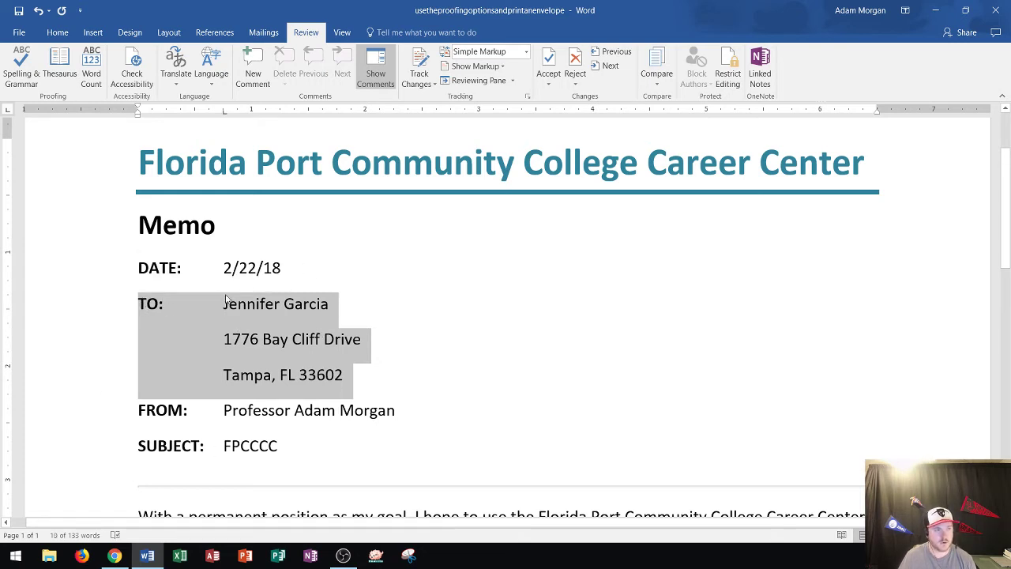
click(259, 33)
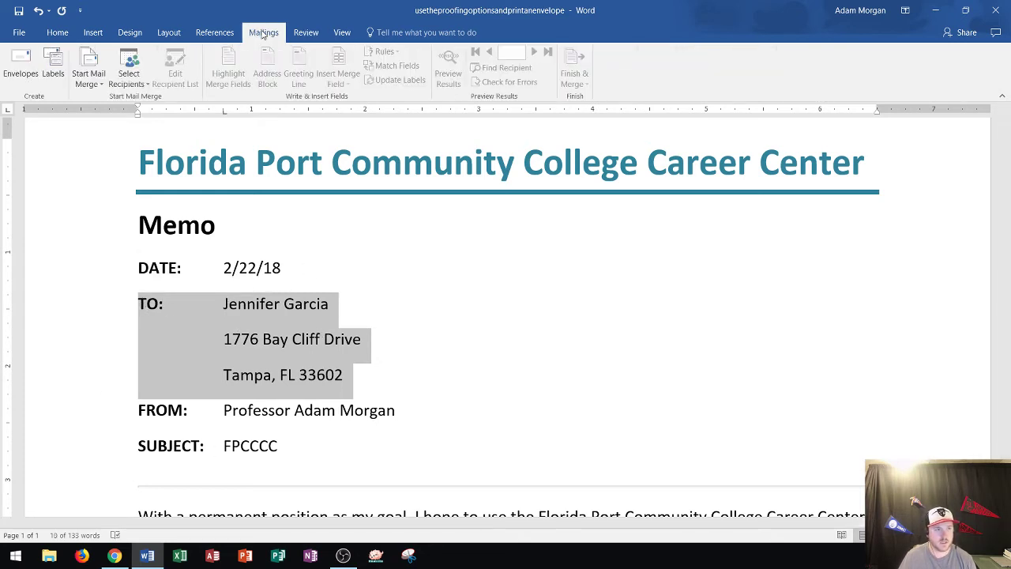
- Create an envelope and type the sender's name, street, and city lines as return address
click(26, 69)
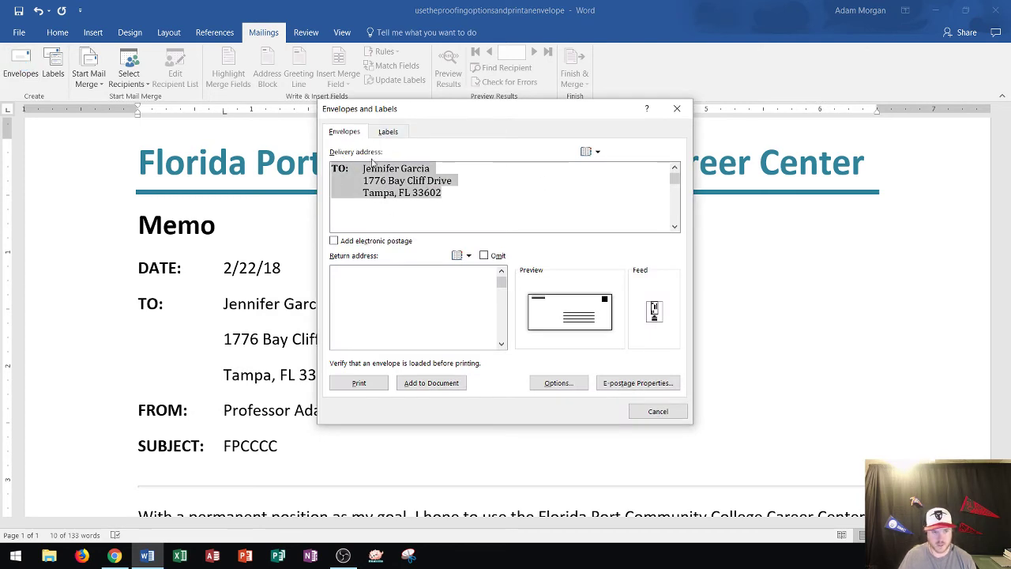
click(390, 285)
text(P)
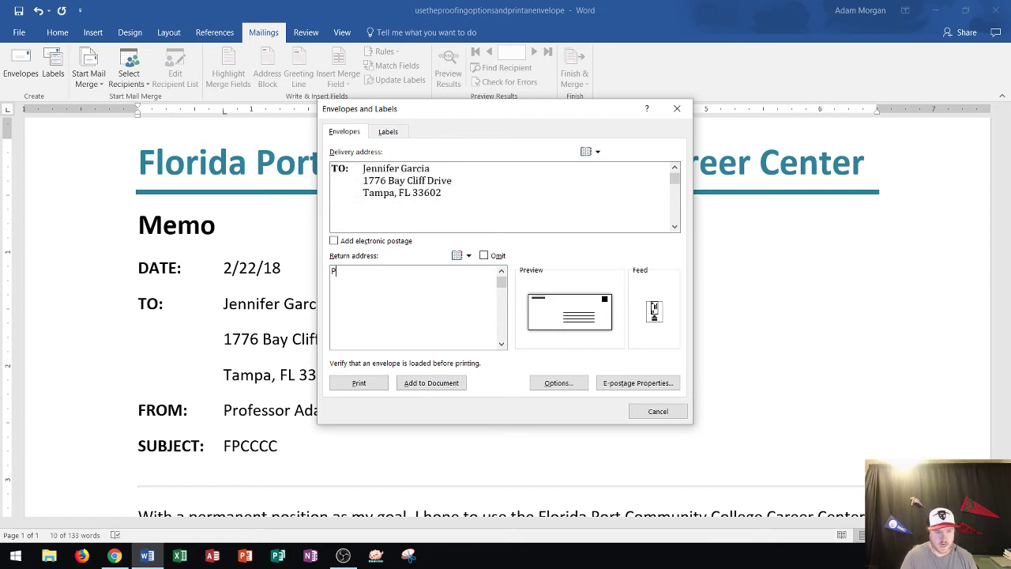
text(rofessor A)
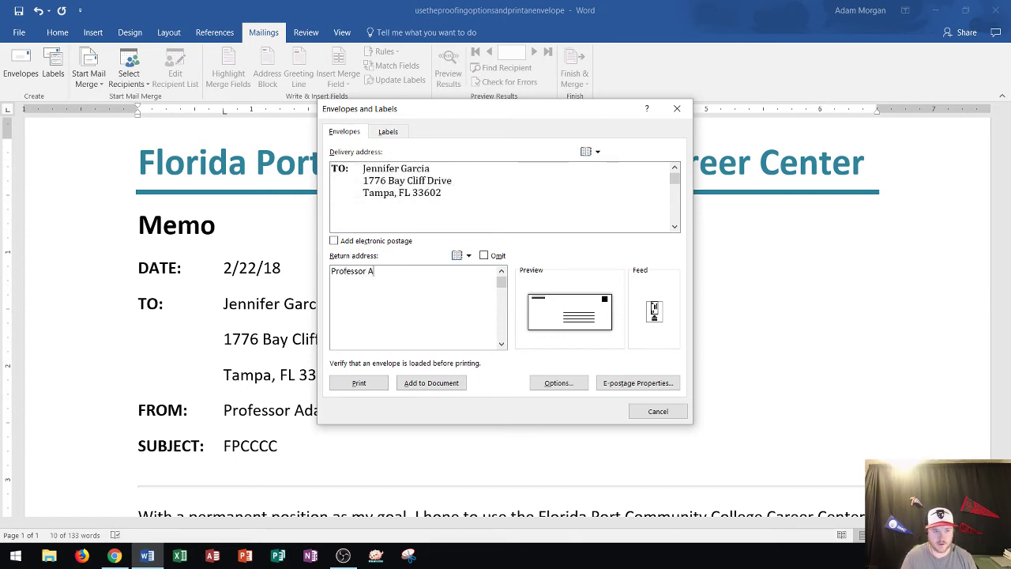
text(dam Morgan )
text(1234)
text( Maple S)
key(BackSpace)
text(Maple St. )
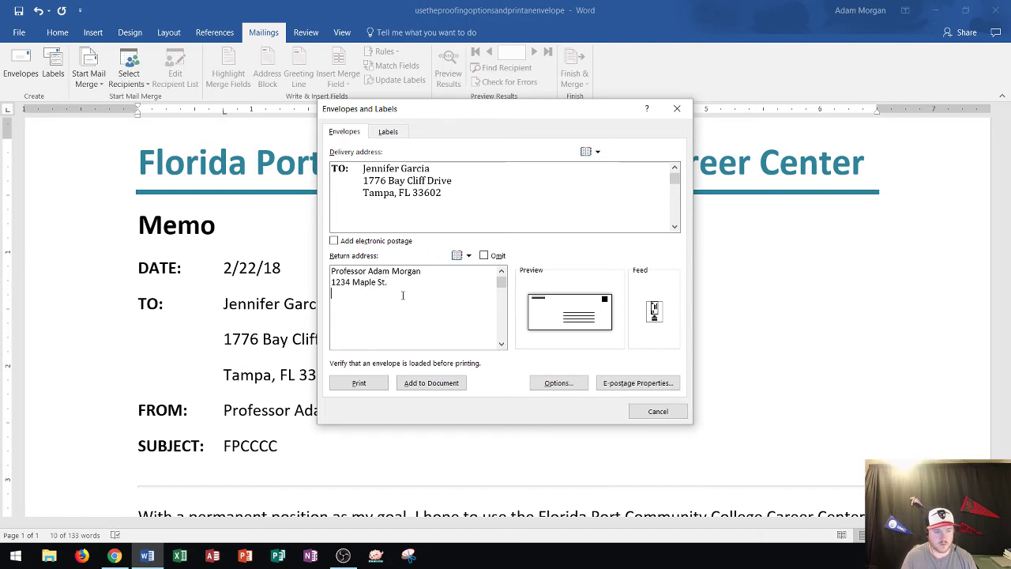
text(Santa Ana, CA 90720)
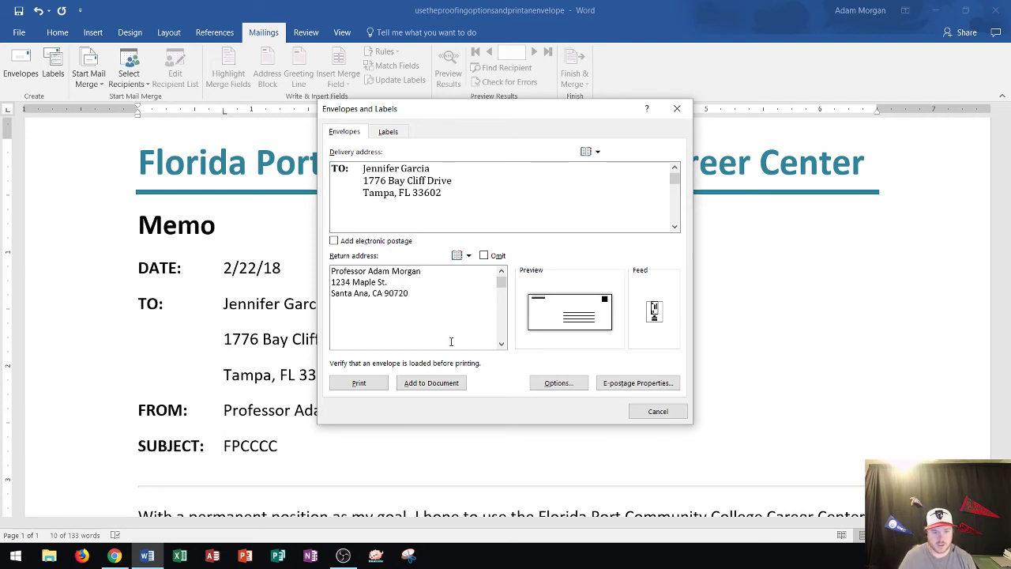
- Accept the Size 10 envelope options and close Envelopes and Labels
click(557, 383)
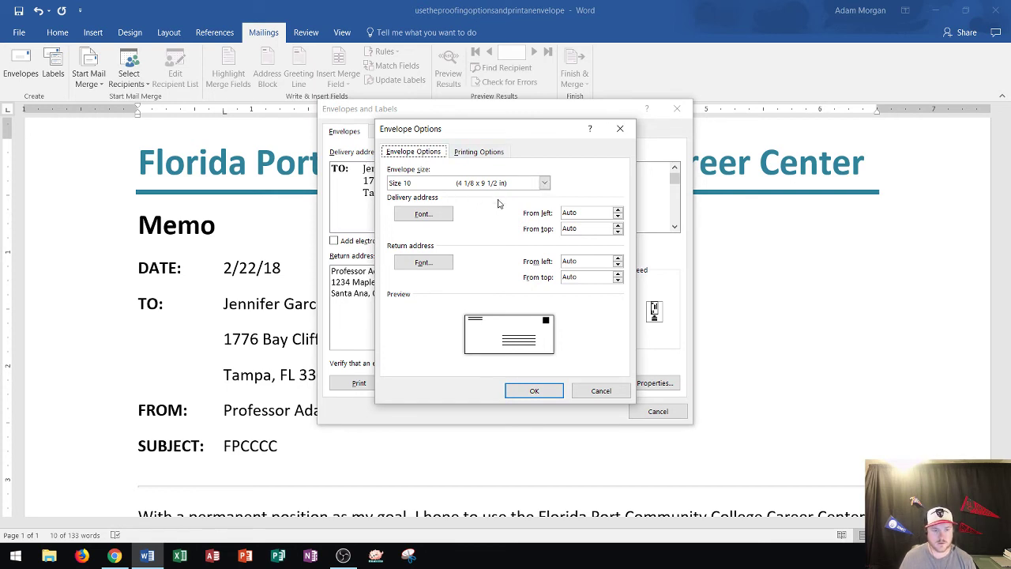
click(534, 390)
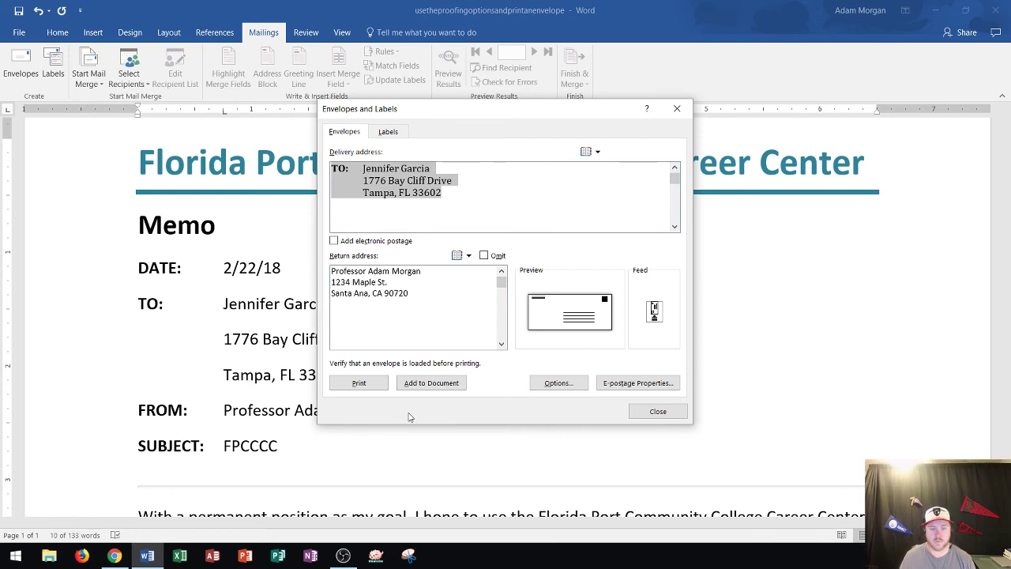
click(658, 411)
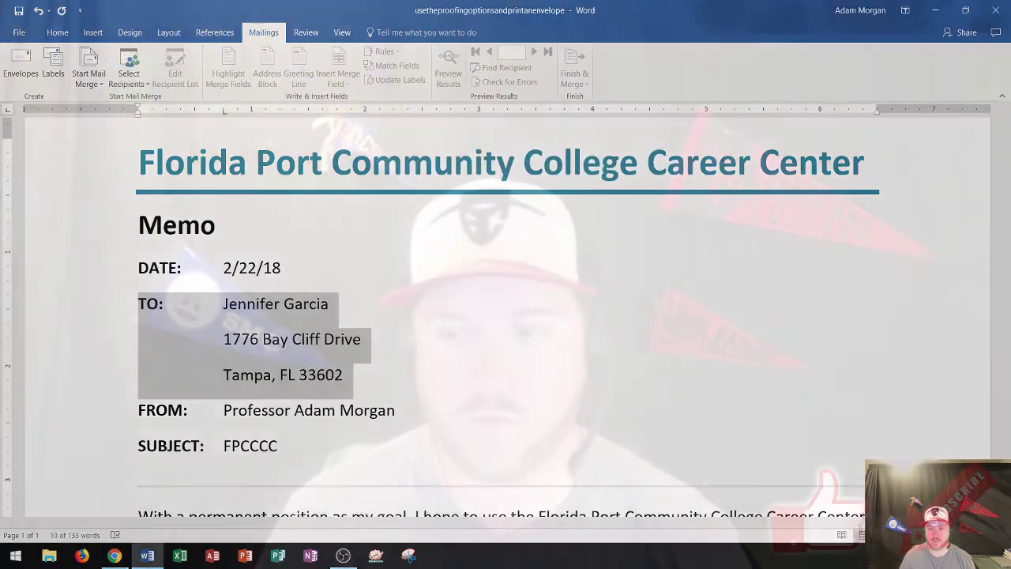